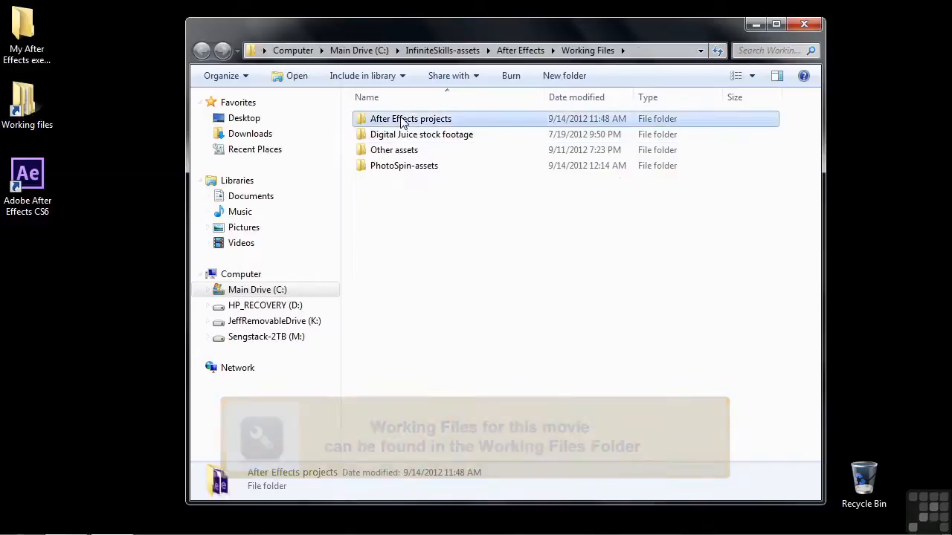
Step: Open the project 1203-recording-pin.aep from the After Effects projects folder
scroll(416, 297, down, 5)
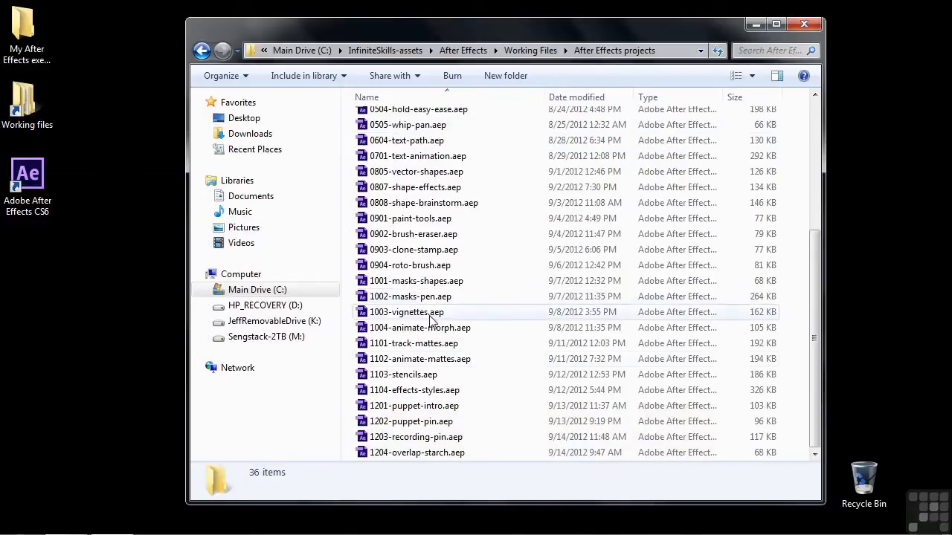
double_click(405, 439)
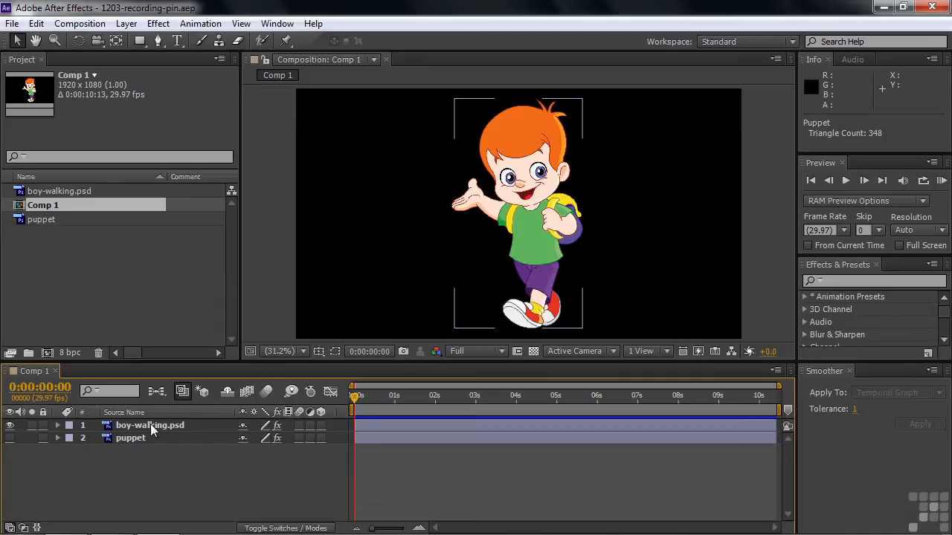
Step: Show the puppet layer on its own, and switch visibility back to the boy-walking.psd layer
click(10, 438)
click(9, 425)
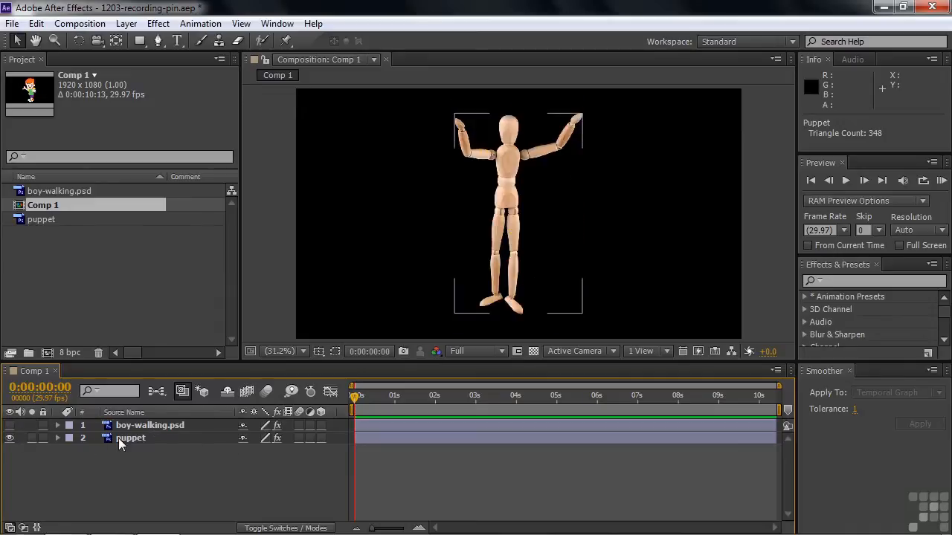
click(10, 425)
click(10, 438)
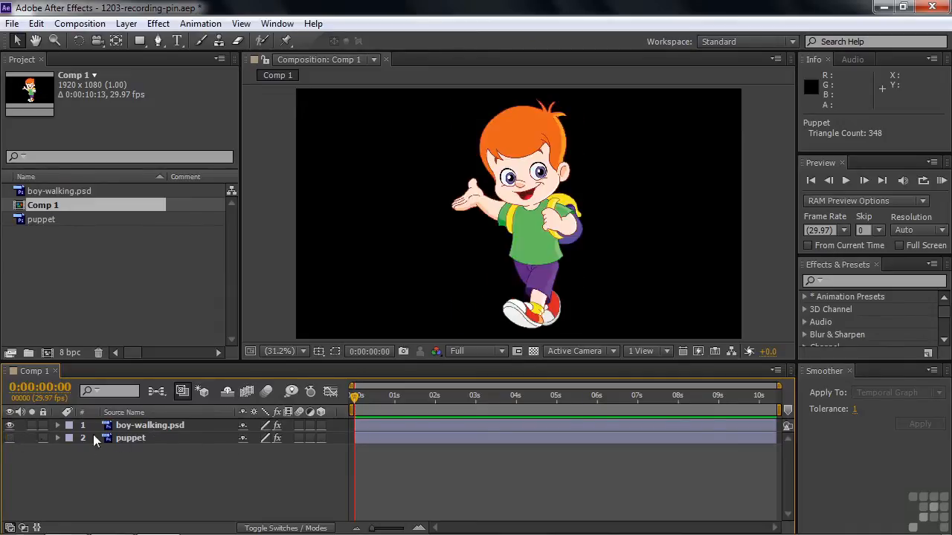
Step: Select the boy-walking.psd layer with the Puppet Pin tool and look over its pins and Puppet effect properties
click(126, 431)
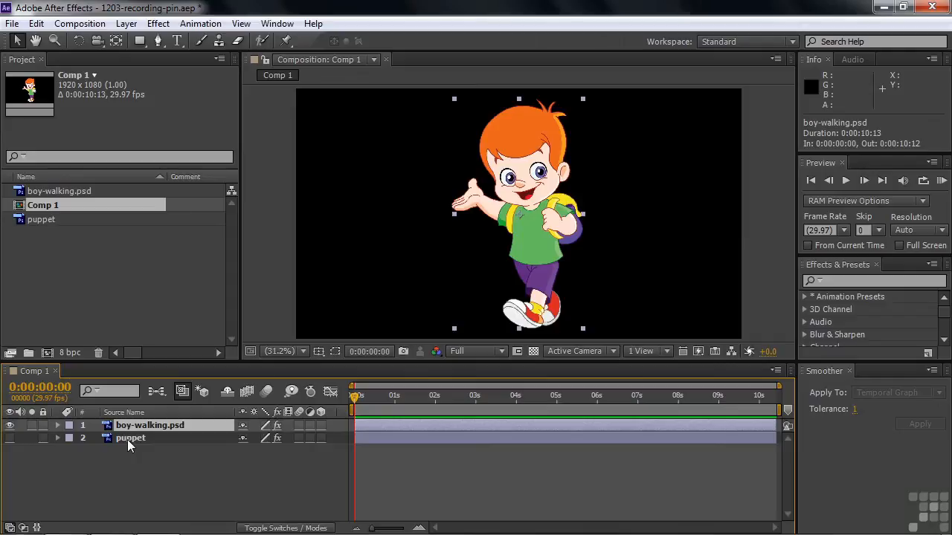
click(288, 42)
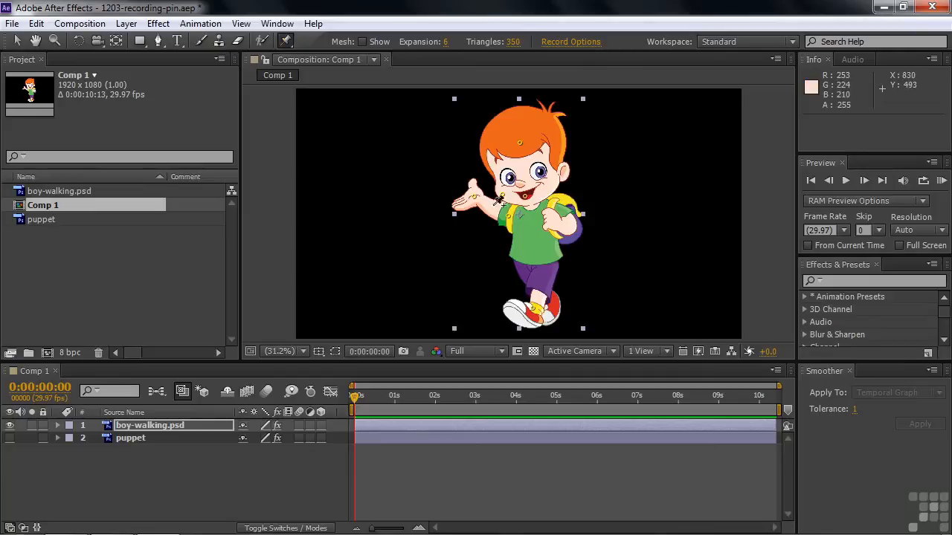
click(57, 424)
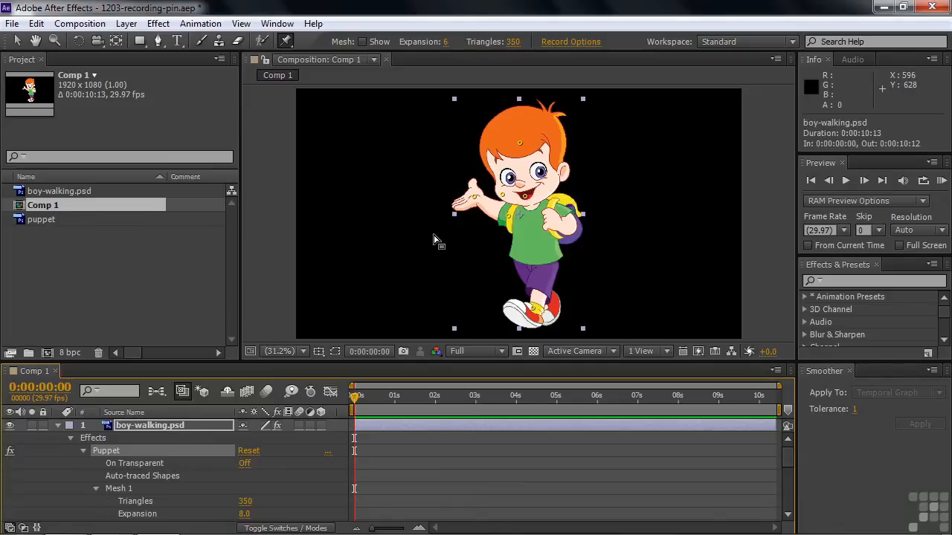
click(57, 426)
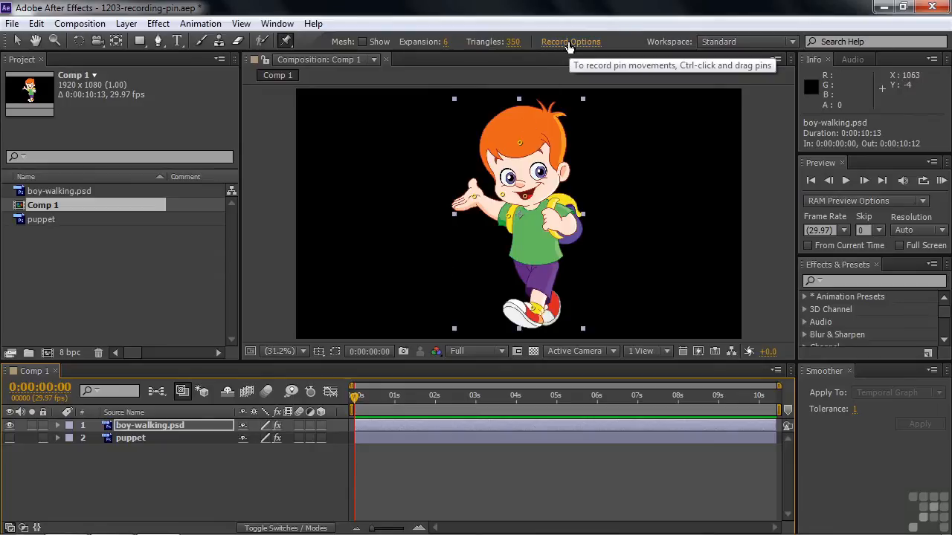
Step: Accept the puppet record options with 100% speed and smoothing 10, and record a waving motion for the pin on the boy's outstretched hand
click(570, 44)
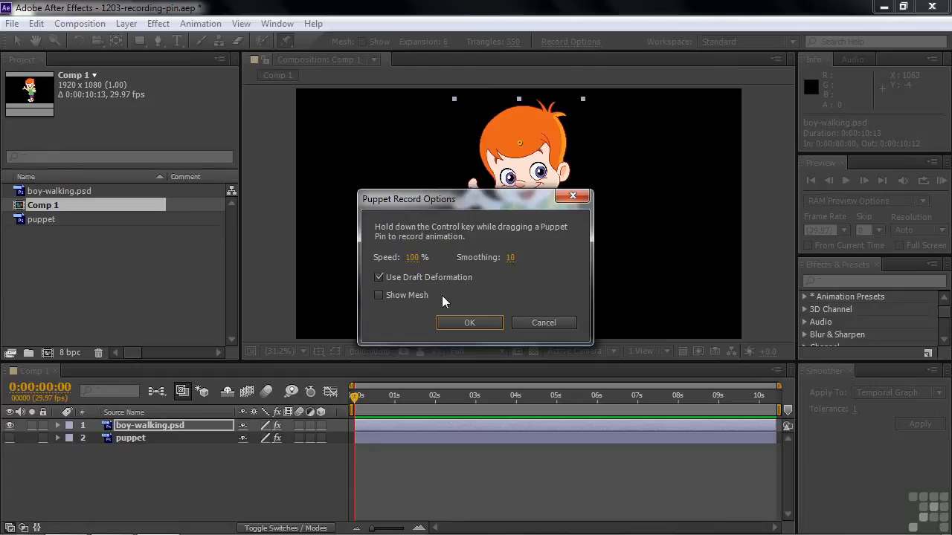
click(469, 322)
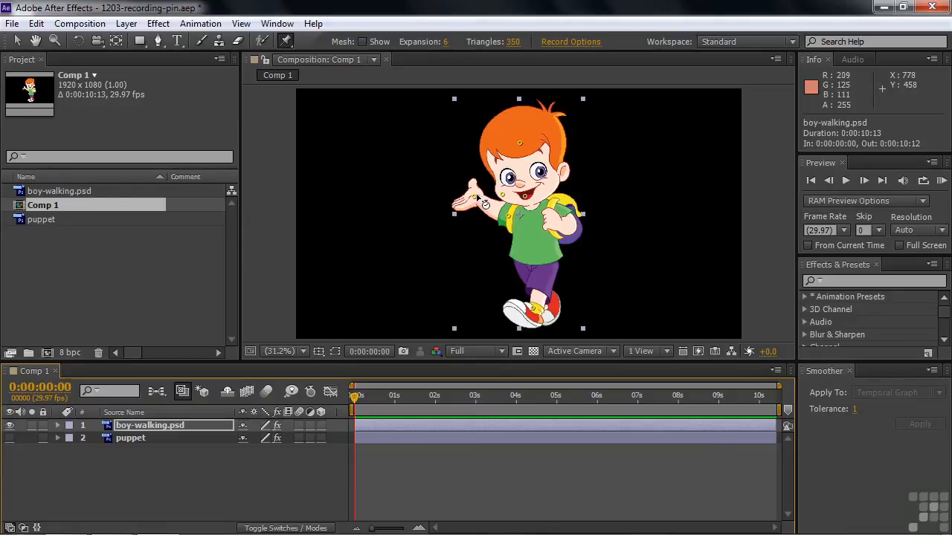
mouse_move(481, 206)
mouse_down()
mouse_move(482, 181)
mouse_move(472, 217)
mouse_move(484, 186)
mouse_move(478, 215)
mouse_move(479, 197)
mouse_up()
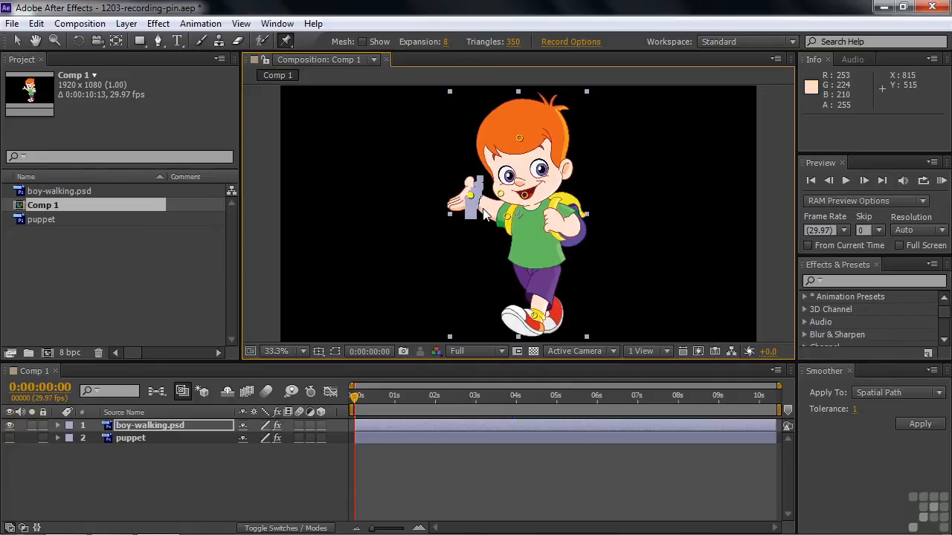
Step: Play a RAM preview of the boy's recorded hand wave at 100% magnification from the start of the composition
key(/)
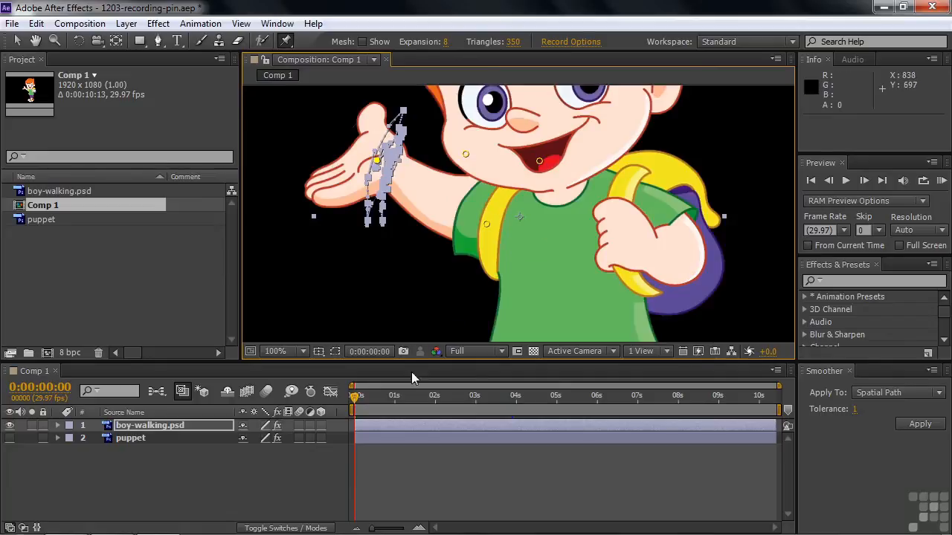
mouse_move(357, 398)
mouse_down()
mouse_move(427, 402)
mouse_move(355, 410)
mouse_up()
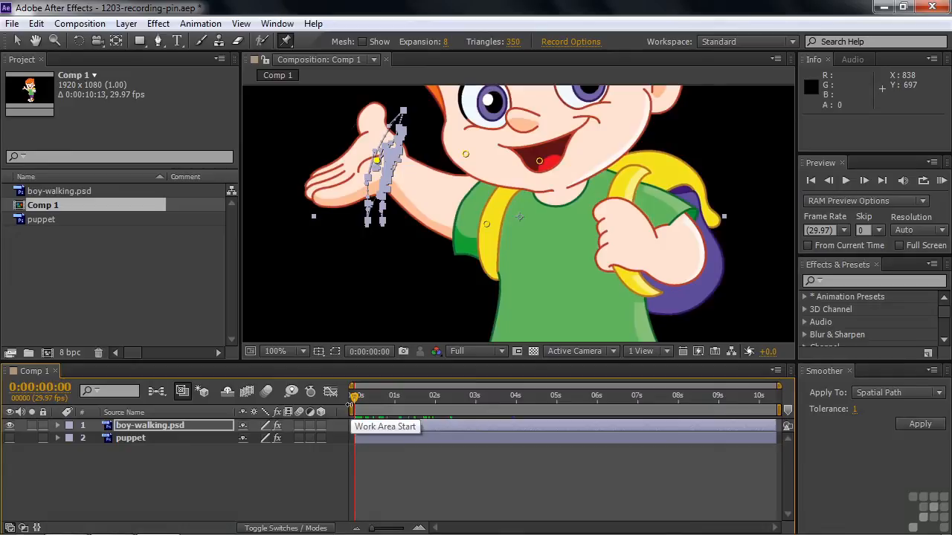
key(KP_0)
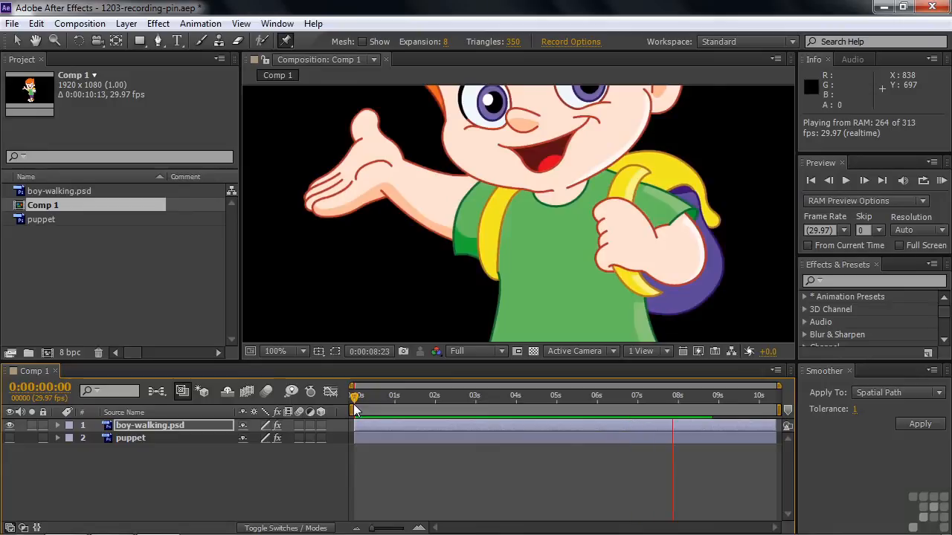
key(space)
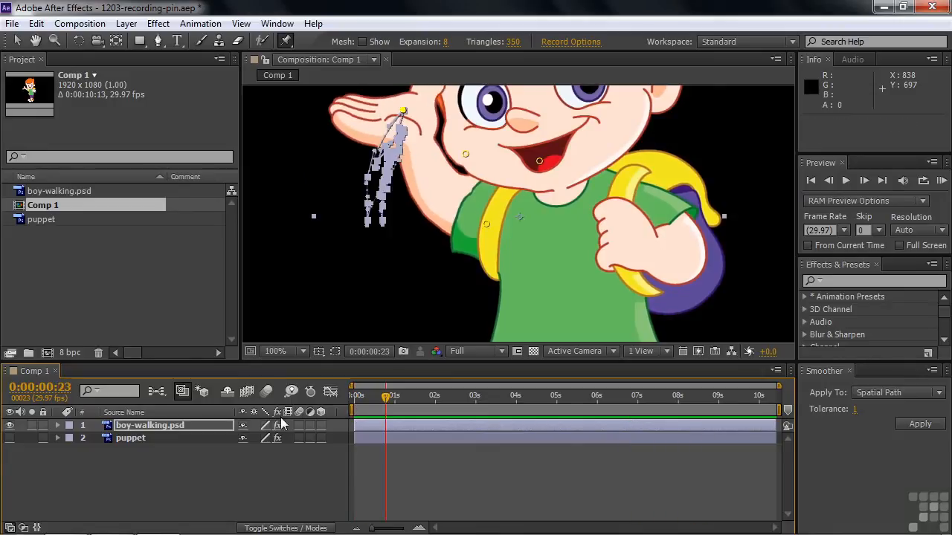
Step: Try smoothing the Puppet Pin 4 position keyframes along the spatial path with a tolerance of 1, and undo it
ctrl+click(57, 425)
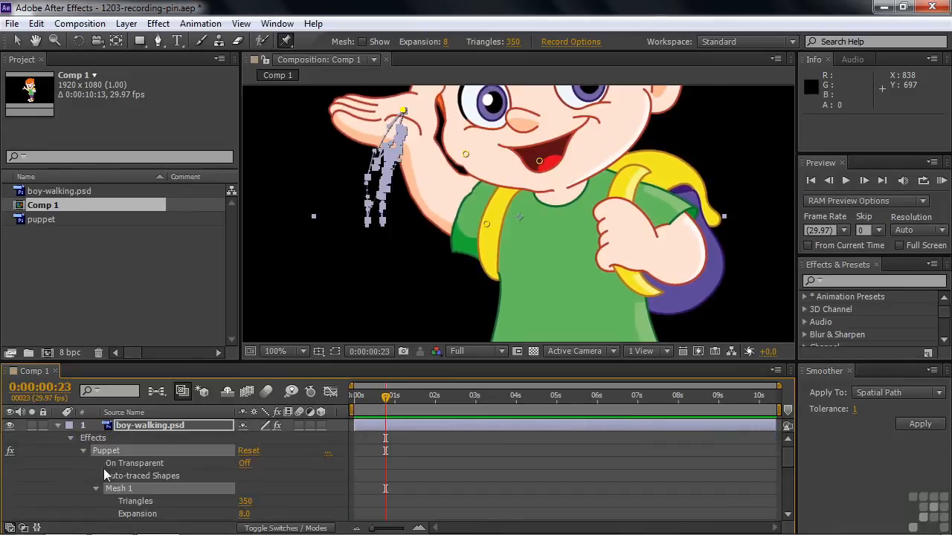
drag(791, 455, 724, 485)
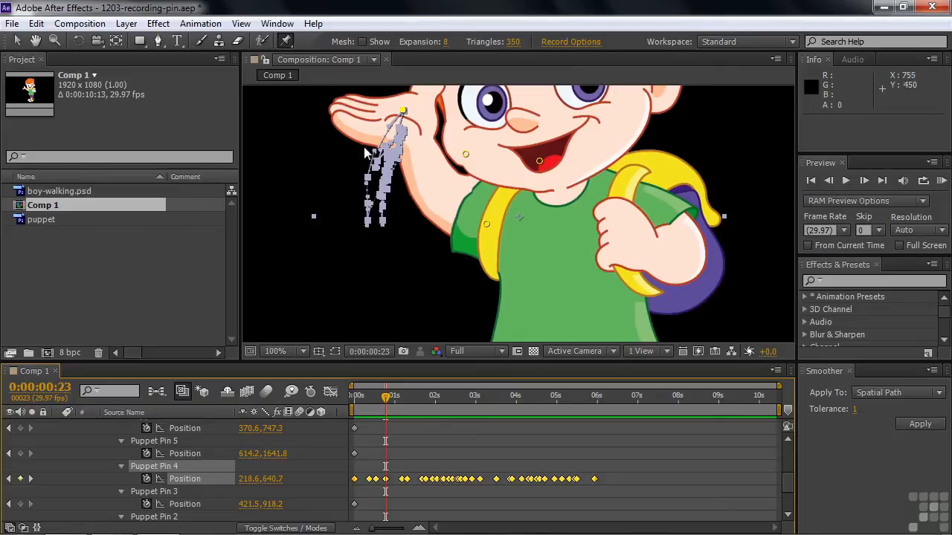
click(277, 23)
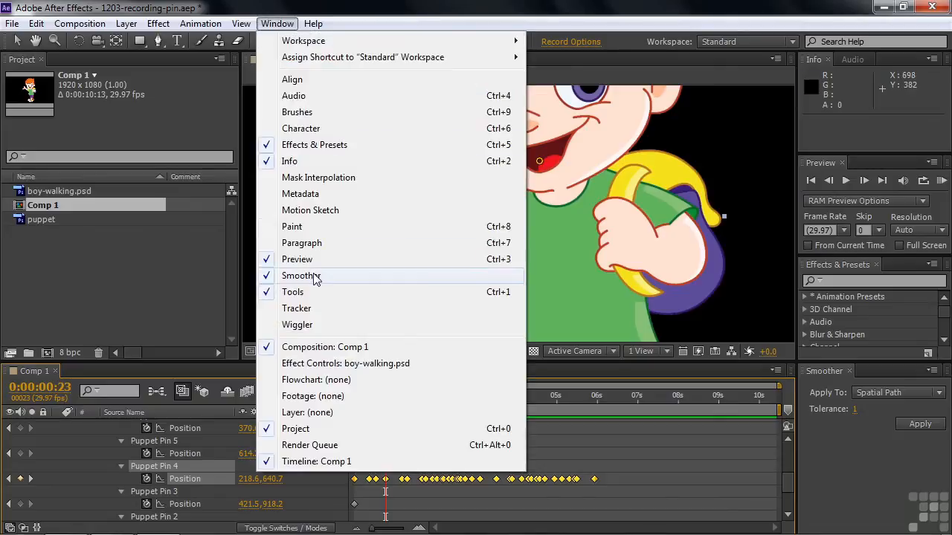
click(833, 457)
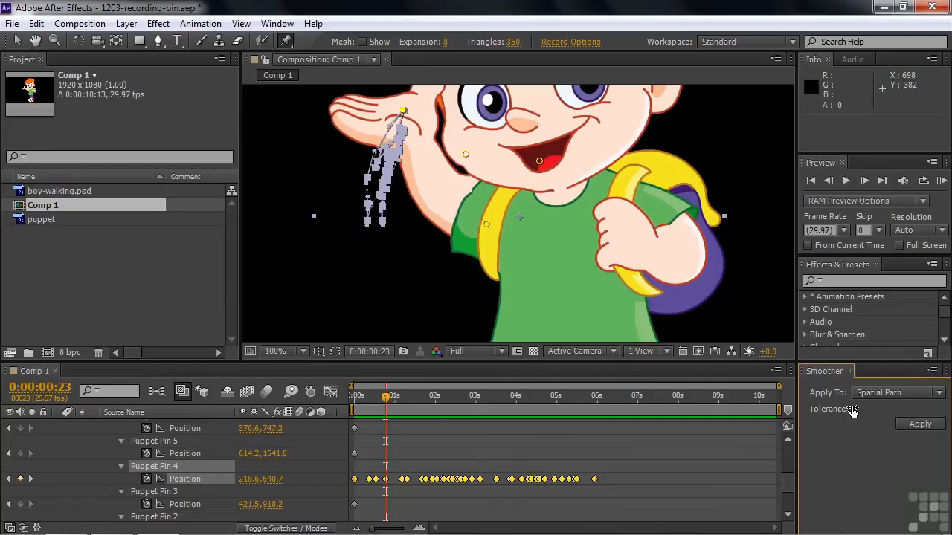
click(903, 425)
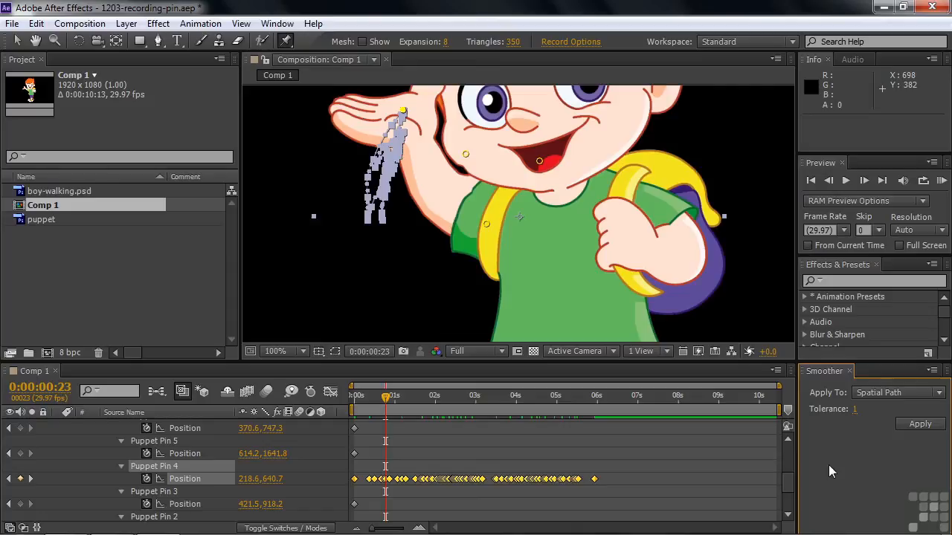
key(ctrl+z)
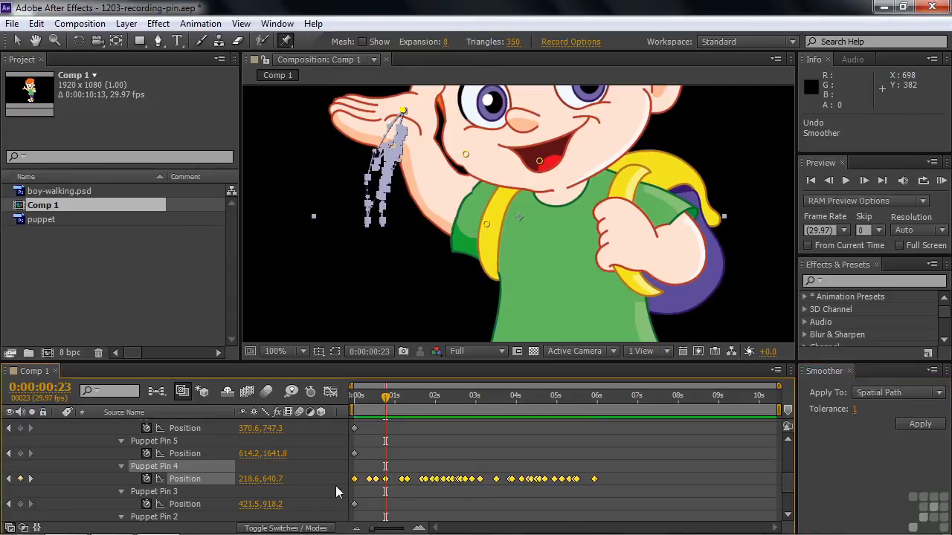
Step: Smooth the Puppet Pin 4 position keyframes along the spatial path with a tolerance of 28, and return to the first frame
drag(856, 416, 879, 419)
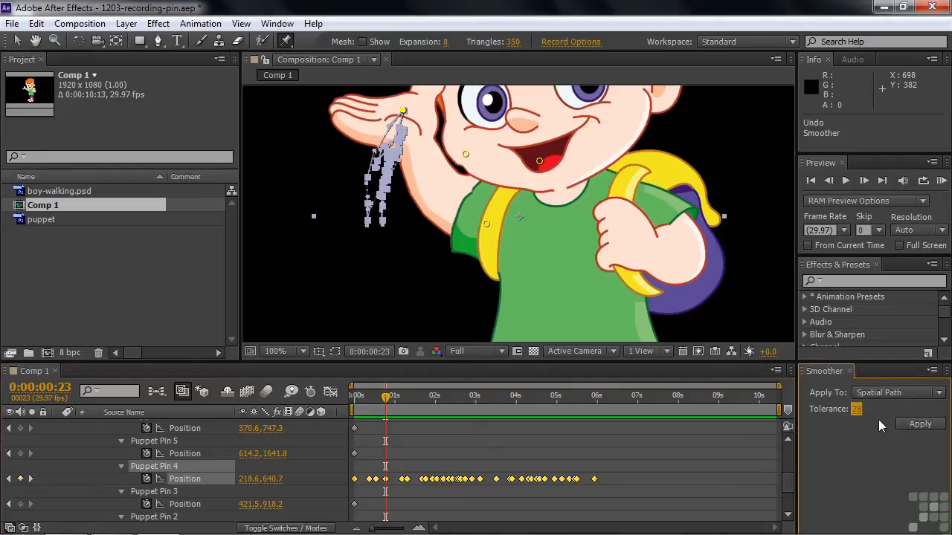
click(916, 429)
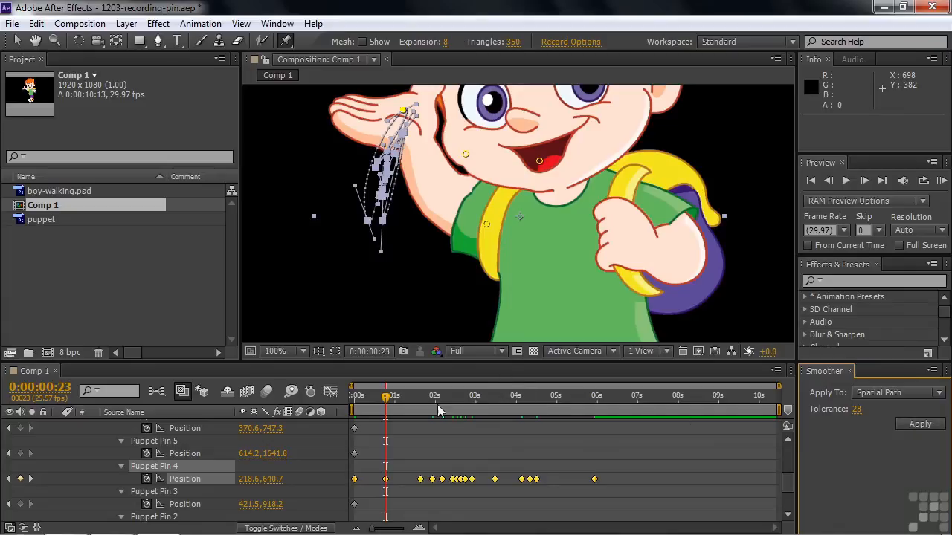
drag(385, 397, 360, 419)
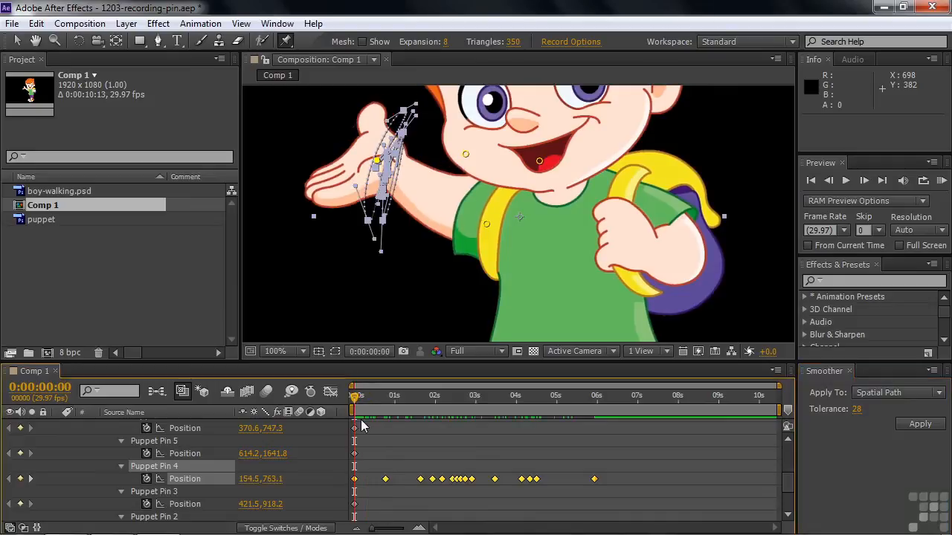
Step: Try previewing the boy's wave with motion blur enabled for the layer and composition, and switch motion blur off again
drag(780, 485, 788, 443)
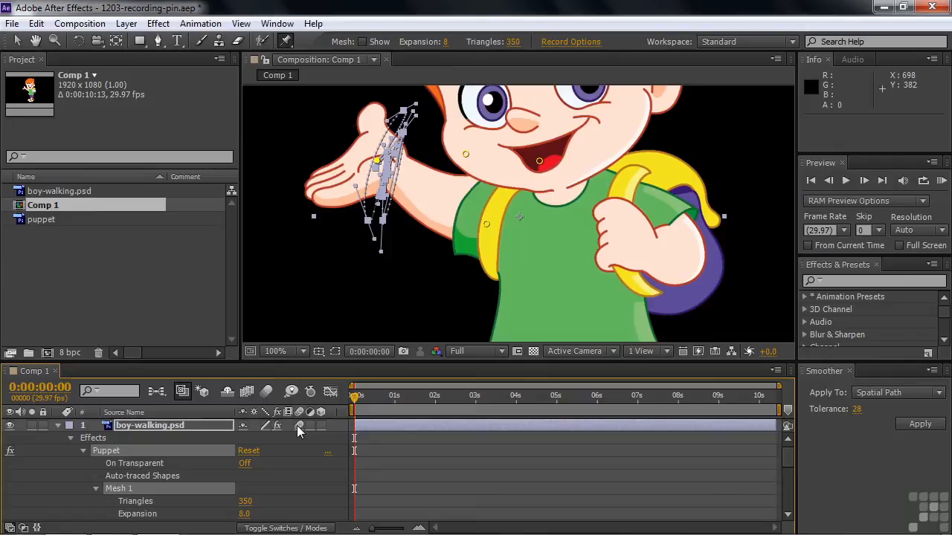
click(267, 391)
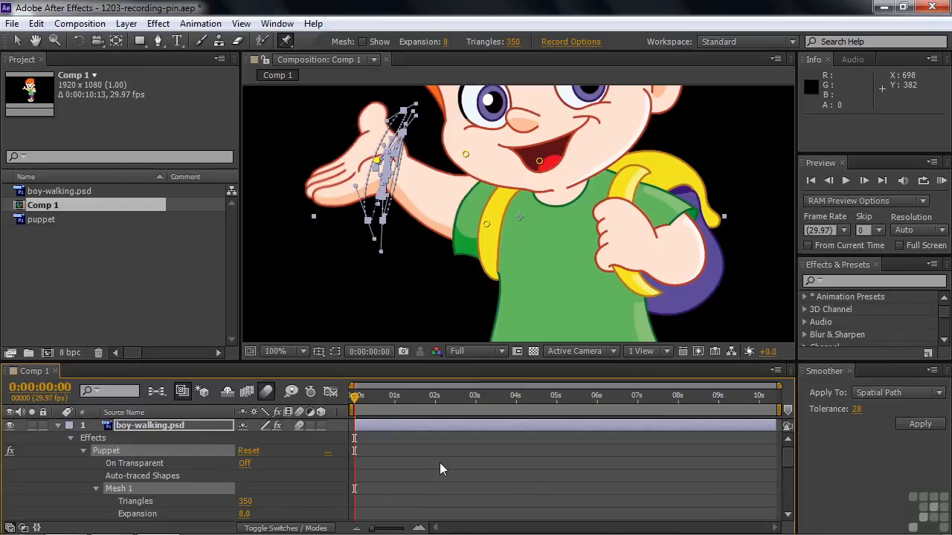
key(KP_0)
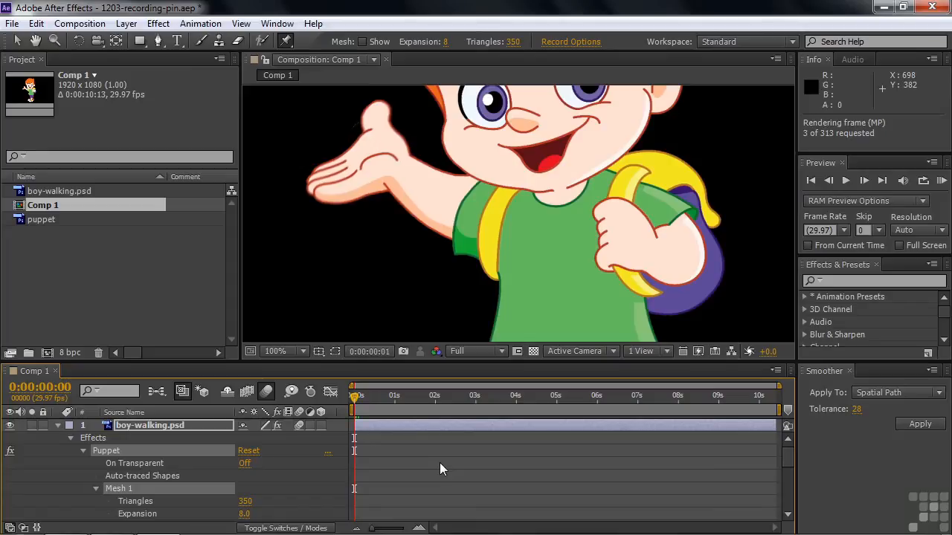
click(356, 397)
click(356, 401)
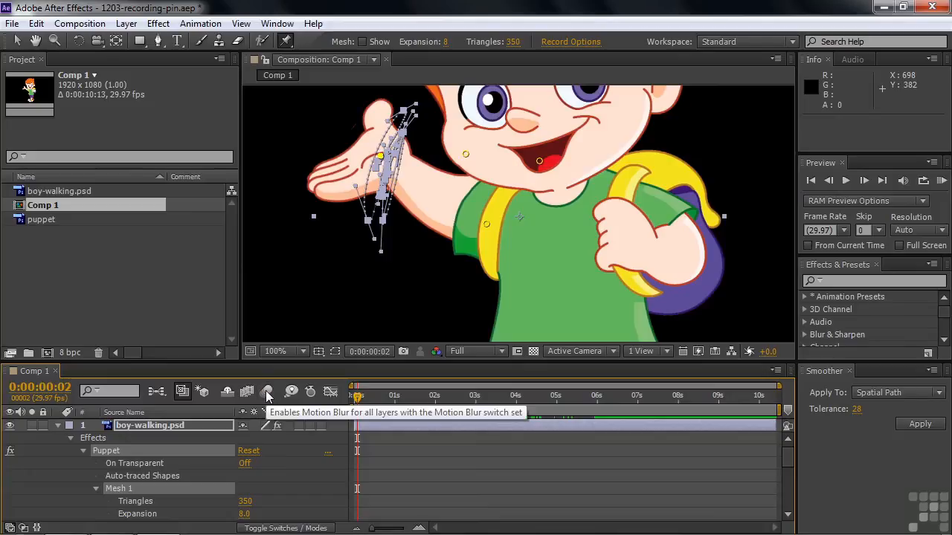
Step: Collapse the boy-walking.psd layer and hide it, making the puppet layer visible in the fitted composition view
key(shift+slash)
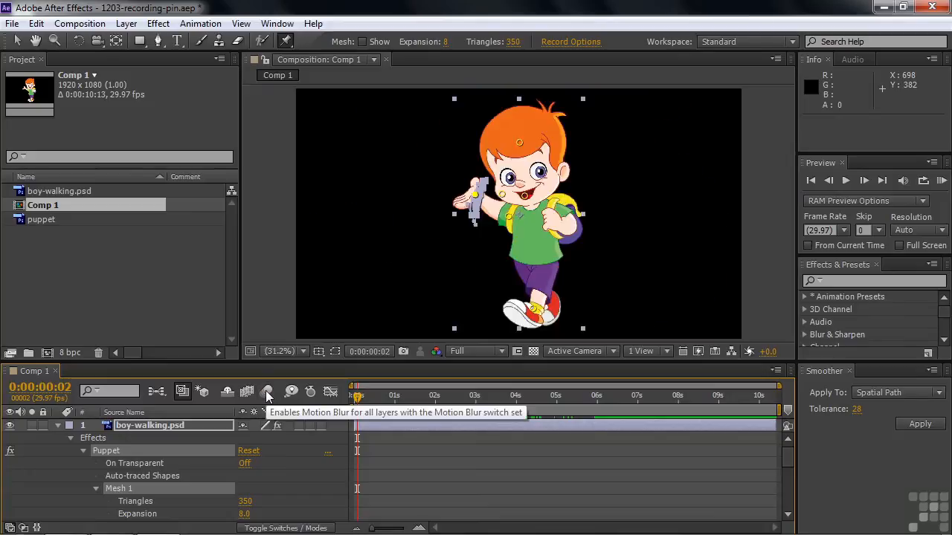
click(58, 426)
click(9, 438)
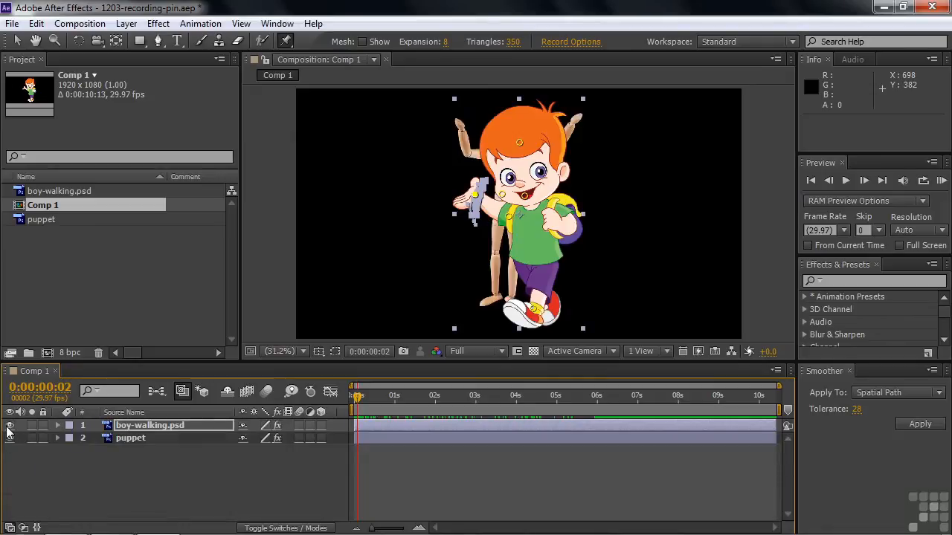
click(10, 425)
Step: Select the puppet layer with the Puppet Pin tool and display the pins of its Puppet effect
click(128, 439)
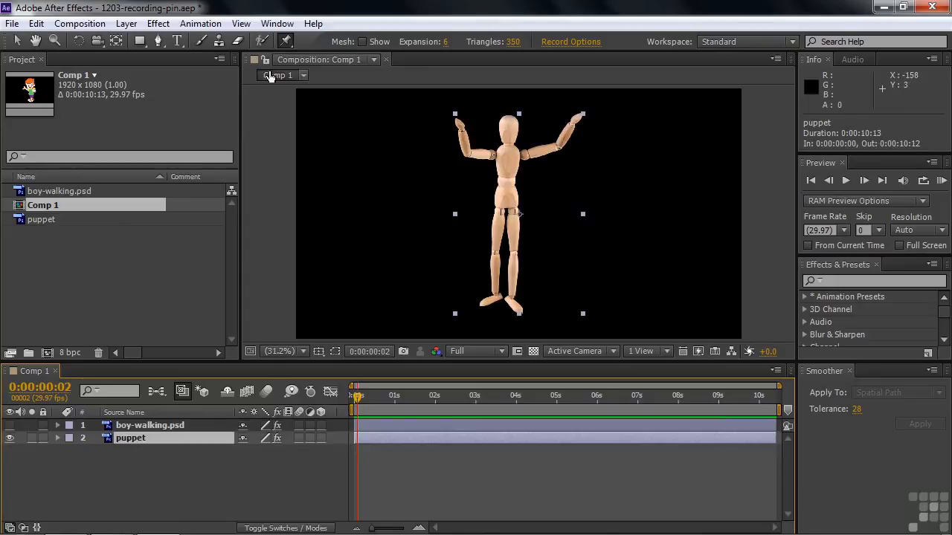
click(288, 42)
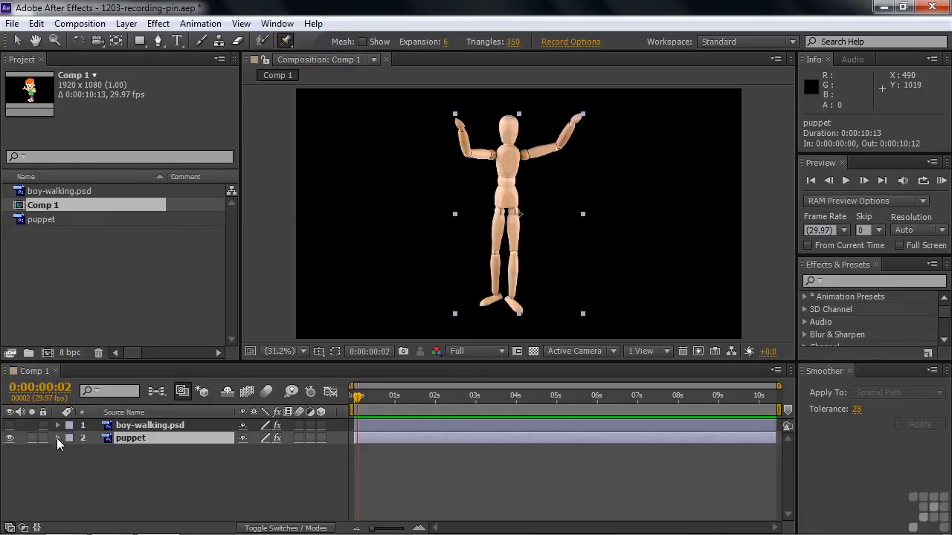
click(56, 438)
click(106, 452)
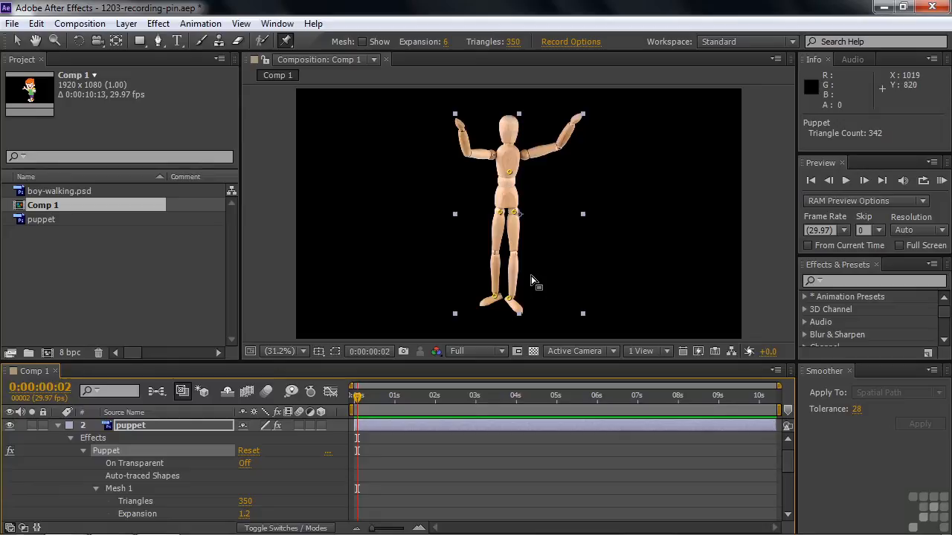
Step: Record the chest pin and both hip pins moving together rightward across the composition, and return to the first frame
click(510, 174)
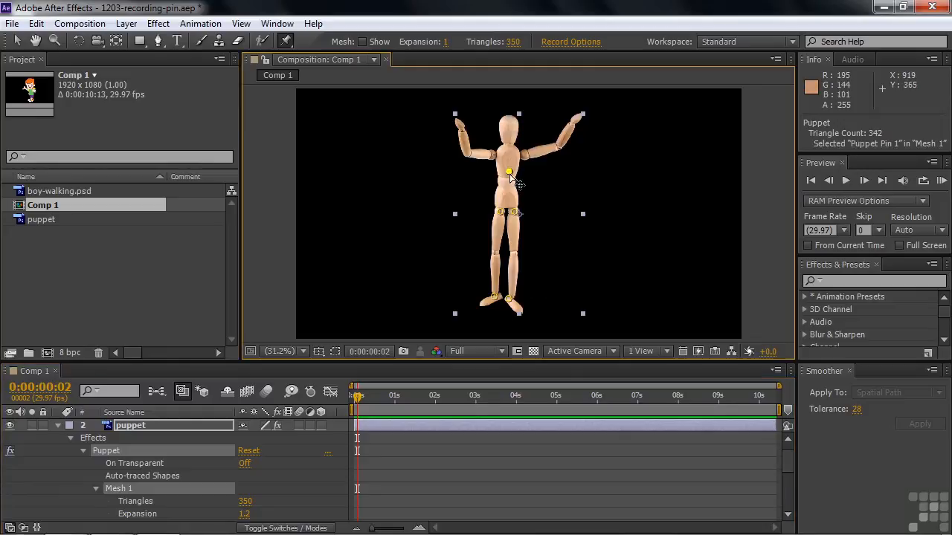
shift+click(501, 212)
shift+click(515, 212)
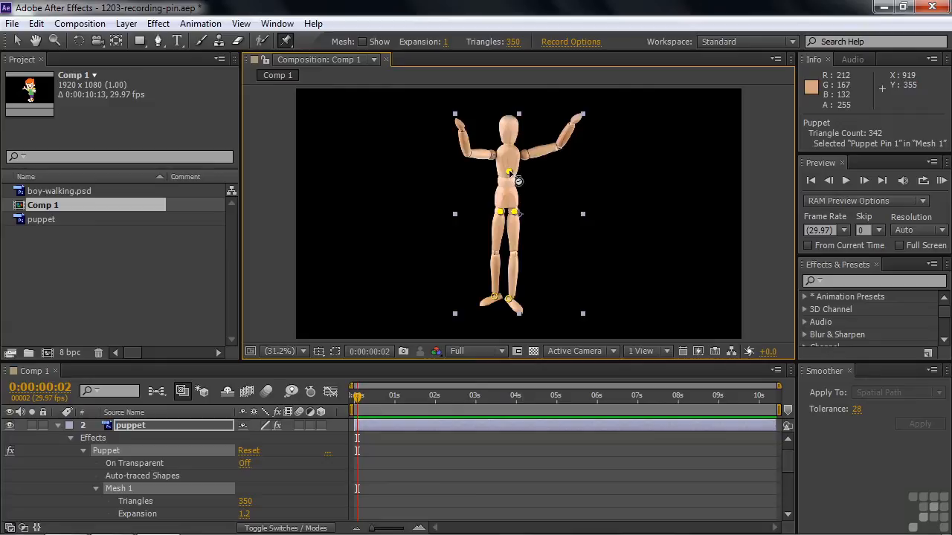
mouse_move(510, 174)
mouse_down()
mouse_move(580, 170)
mouse_move(610, 183)
mouse_move(679, 181)
mouse_move(692, 170)
mouse_up()
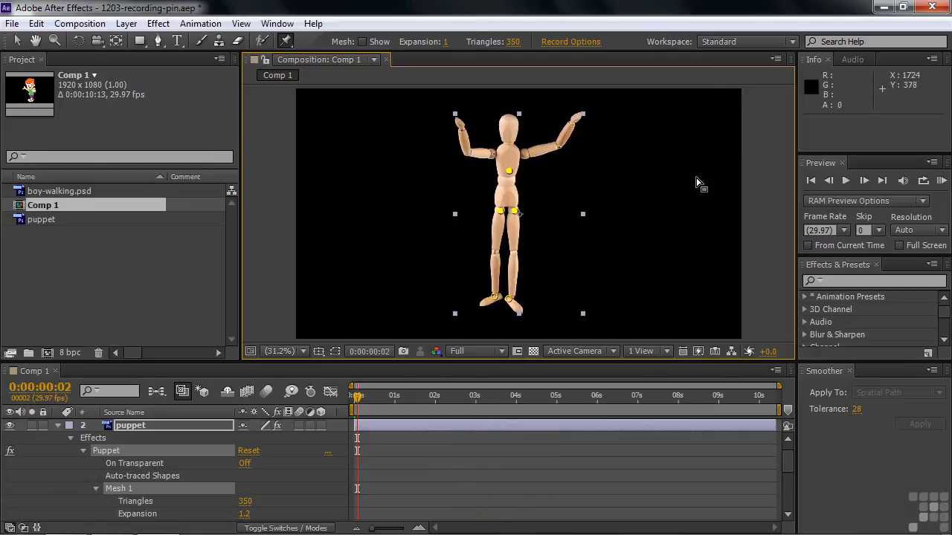
mouse_move(357, 402)
mouse_down()
mouse_move(561, 402)
mouse_move(354, 414)
mouse_move(555, 407)
mouse_move(487, 422)
mouse_move(346, 409)
mouse_up()
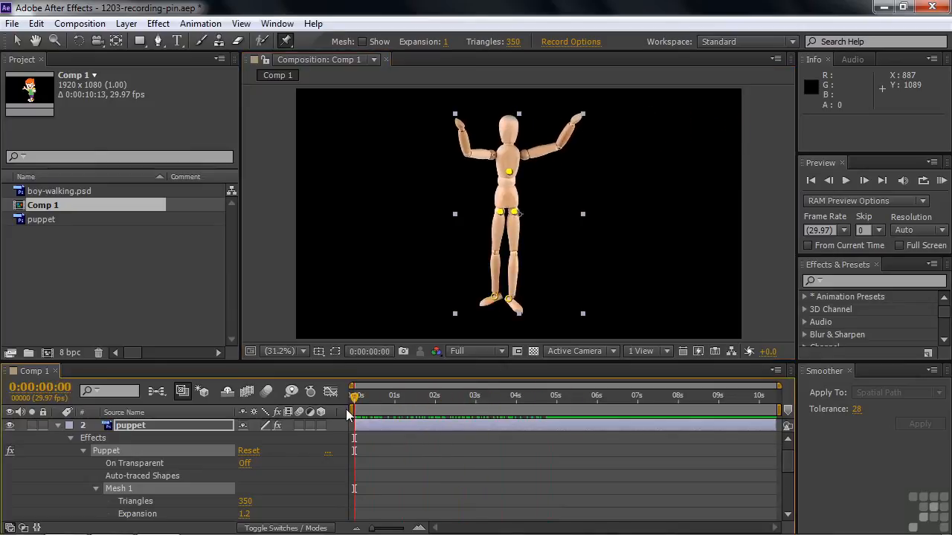
Step: Record the Left leg foot pin moving rightward along the ground from the first frame, and scrub back to the start
click(511, 301)
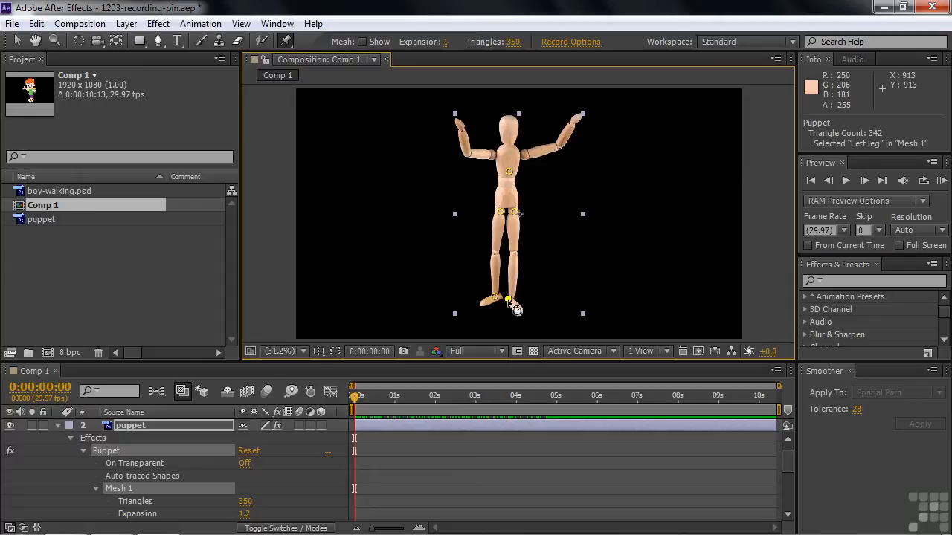
mouse_move(516, 309)
mouse_down()
mouse_move(543, 293)
mouse_move(706, 293)
mouse_up()
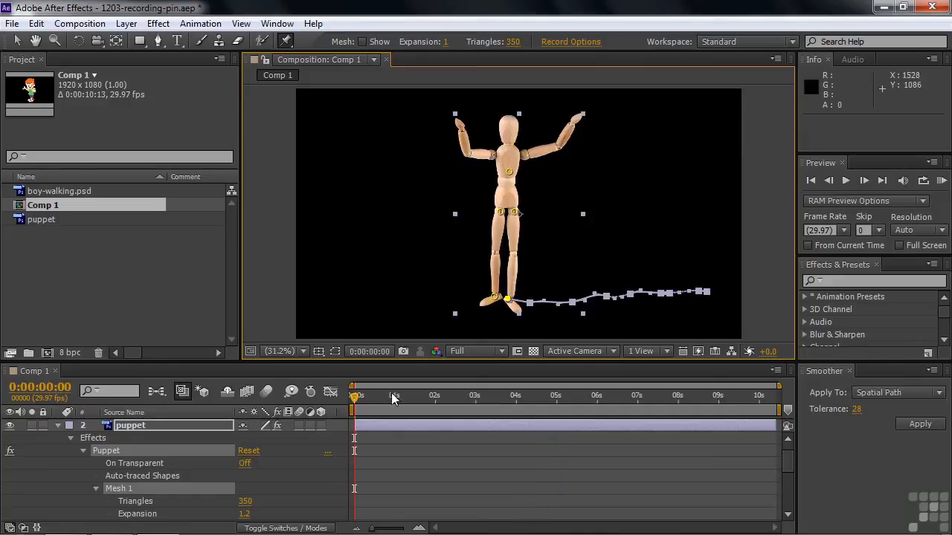
drag(355, 398, 330, 411)
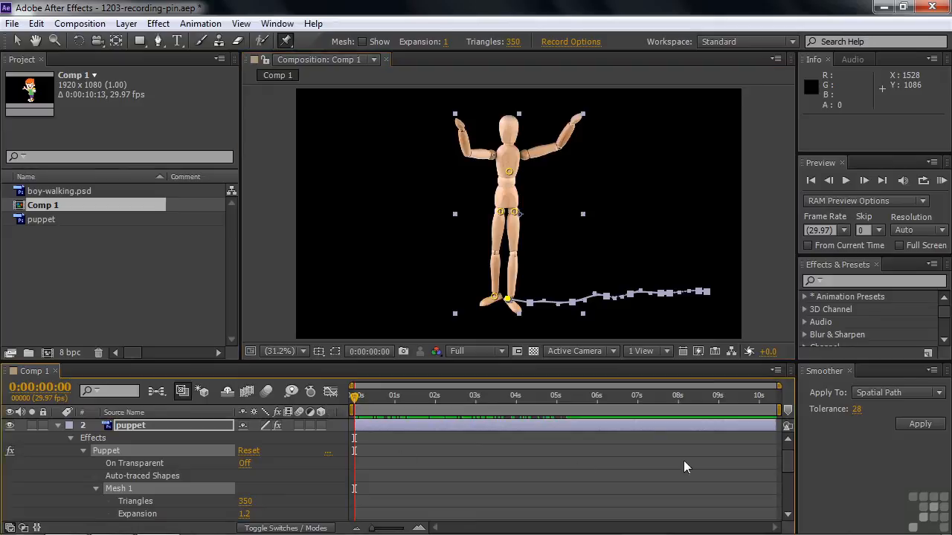
Step: Turn the Left leg Position keyframe at 0:00:00:18 into a hold keyframe
drag(794, 460, 793, 476)
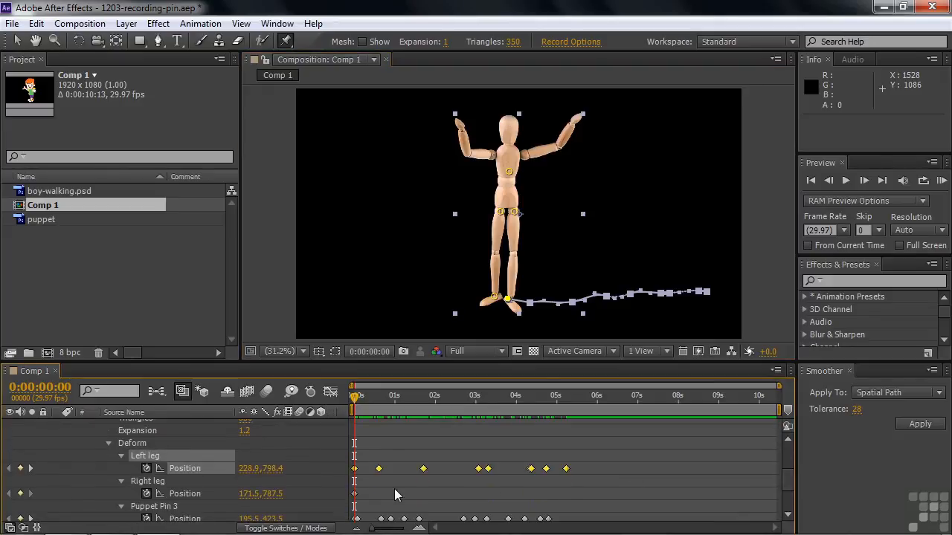
drag(357, 401, 379, 413)
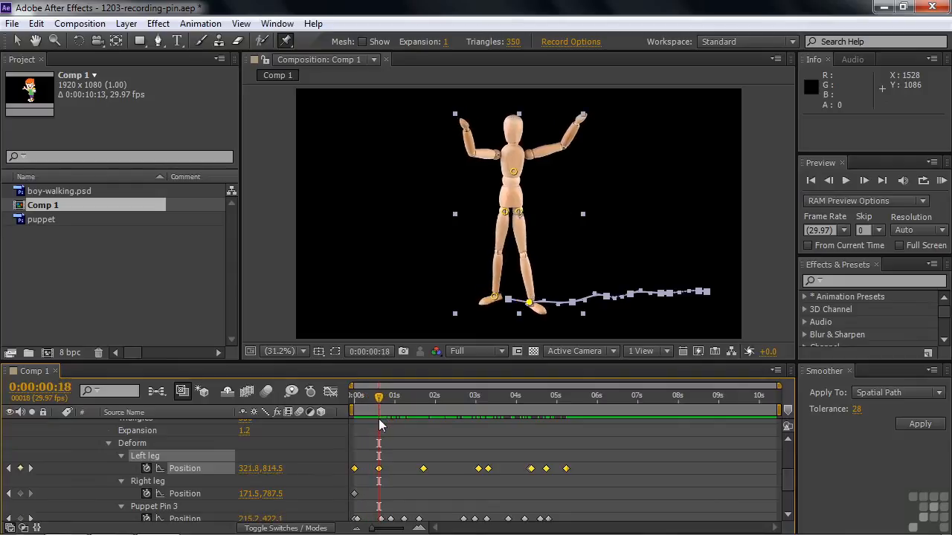
click(376, 480)
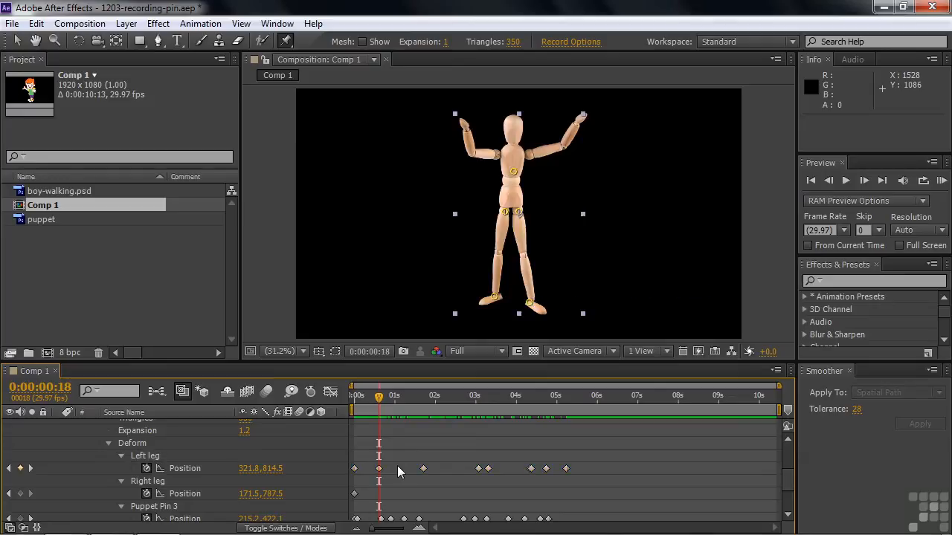
right_click(379, 470)
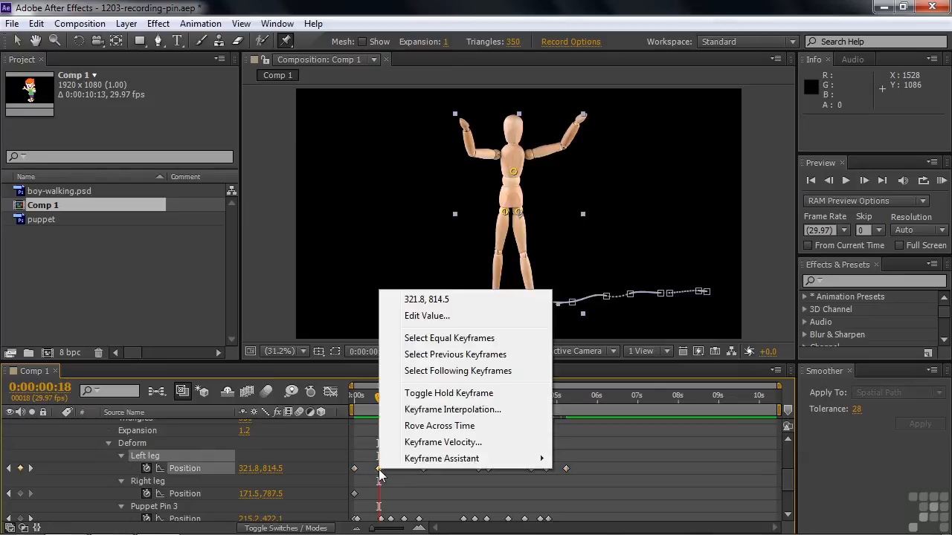
click(433, 393)
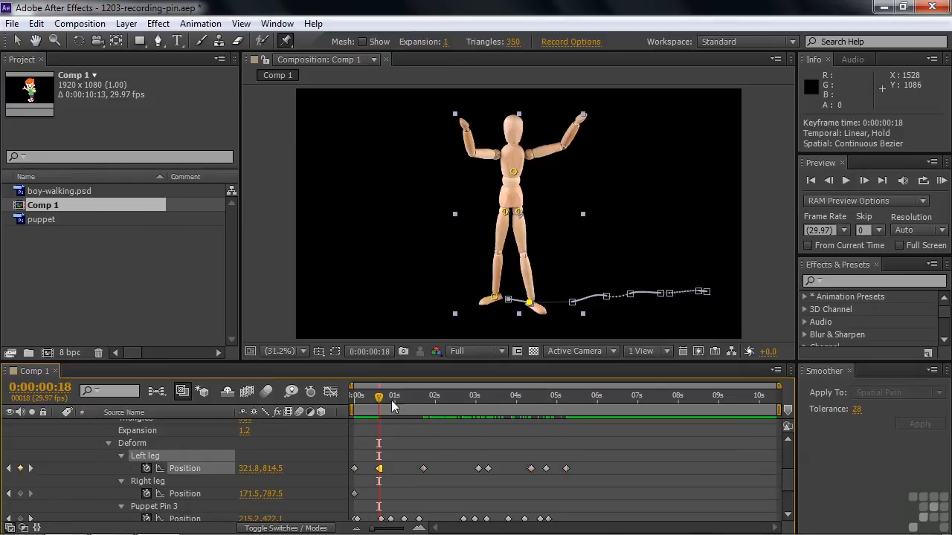
Step: Duplicate the Left leg hold keyframe at 0:00:01:06 and switch off hold on the copy
click(388, 400)
drag(388, 402, 400, 420)
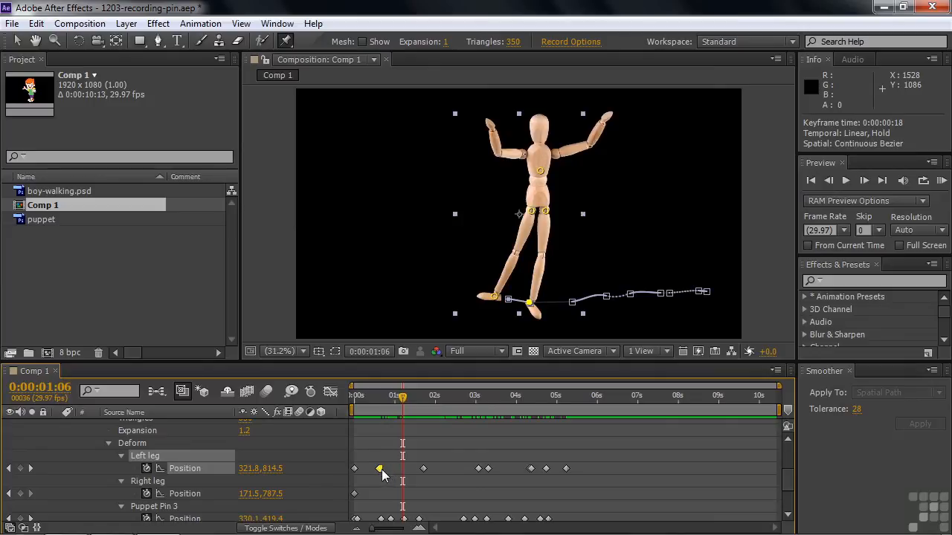
key(ctrl+c)
key(ctrl+v)
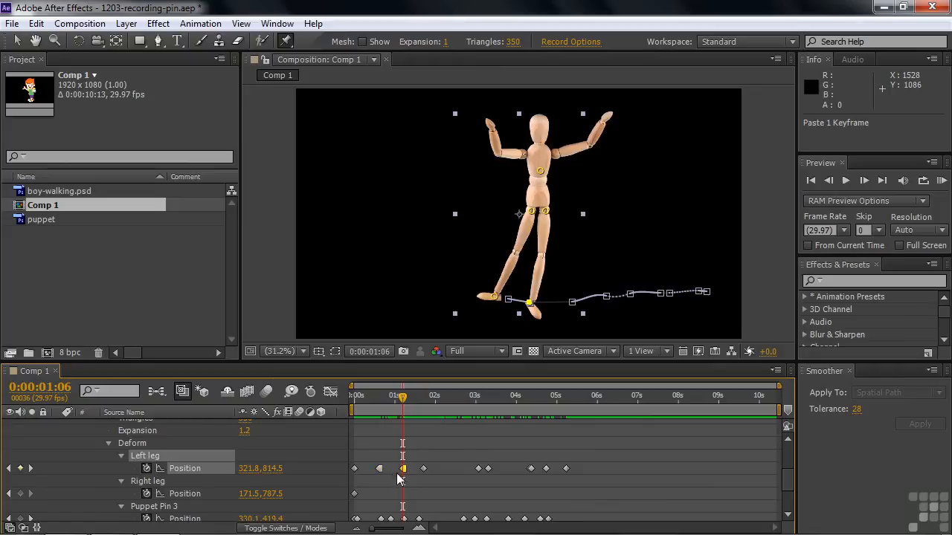
right_click(402, 469)
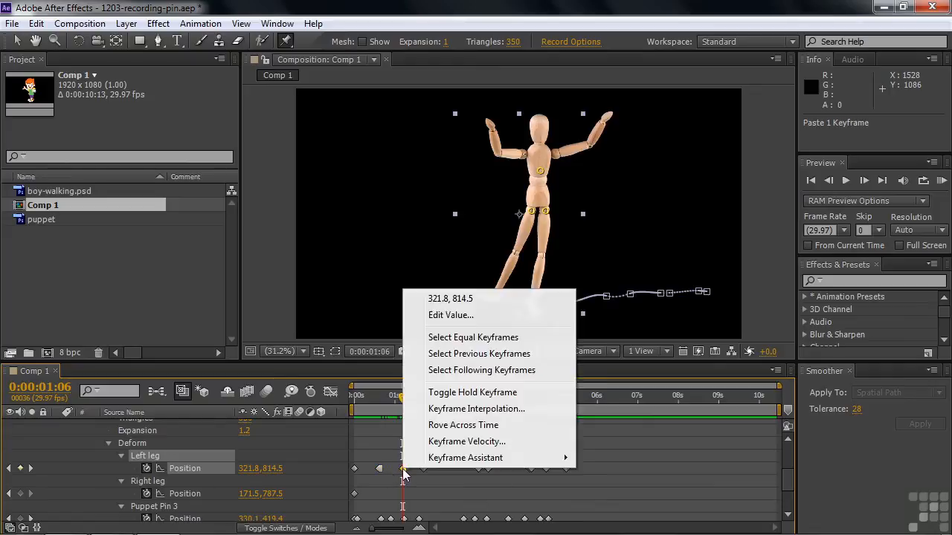
click(441, 393)
Step: Turn the Left leg Position keyframe at 0:00:01:21 into a hold keyframe
drag(407, 407, 427, 419)
click(424, 469)
right_click(424, 471)
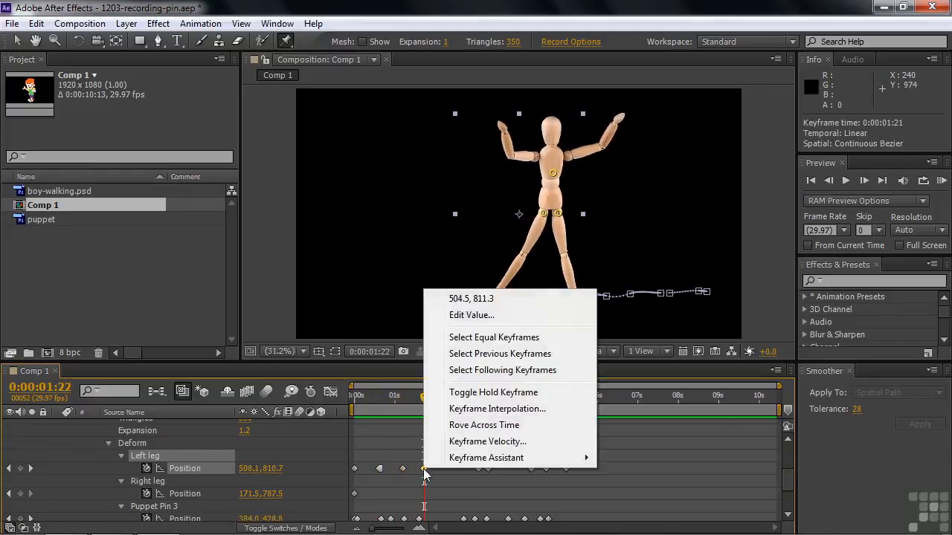
click(459, 393)
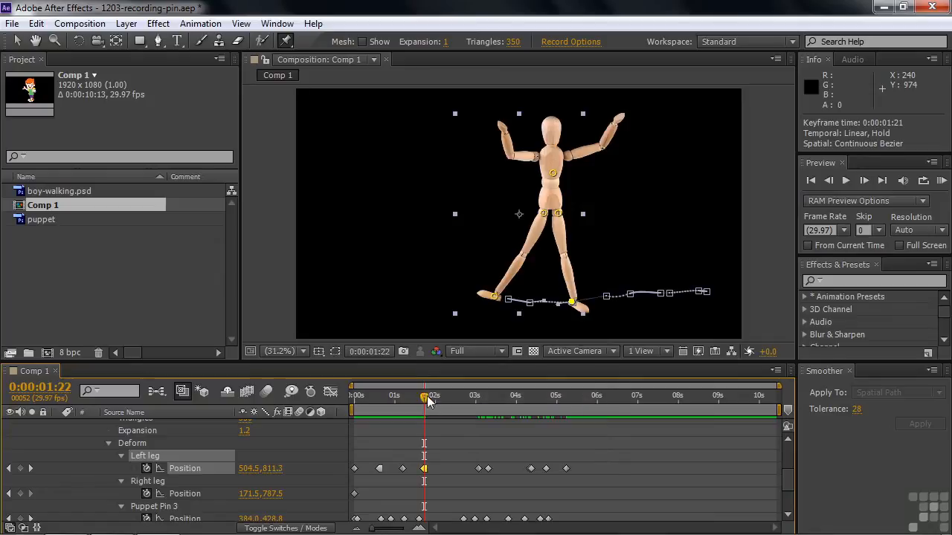
Step: Duplicate the 0:00:01:21 Left leg keyframe at 0:00:02:11 and switch off hold on the copy
drag(425, 414, 450, 410)
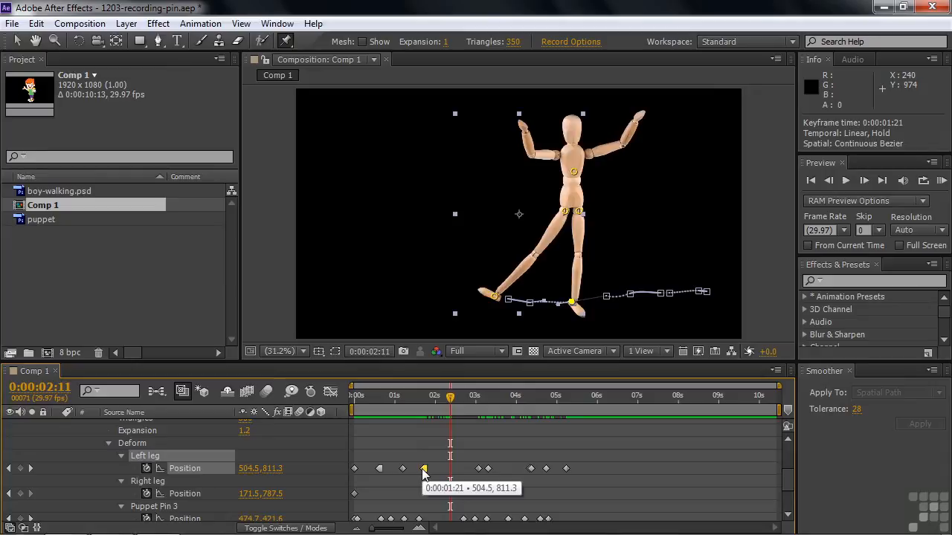
key(ctrl+c)
key(ctrl+v)
right_click(452, 469)
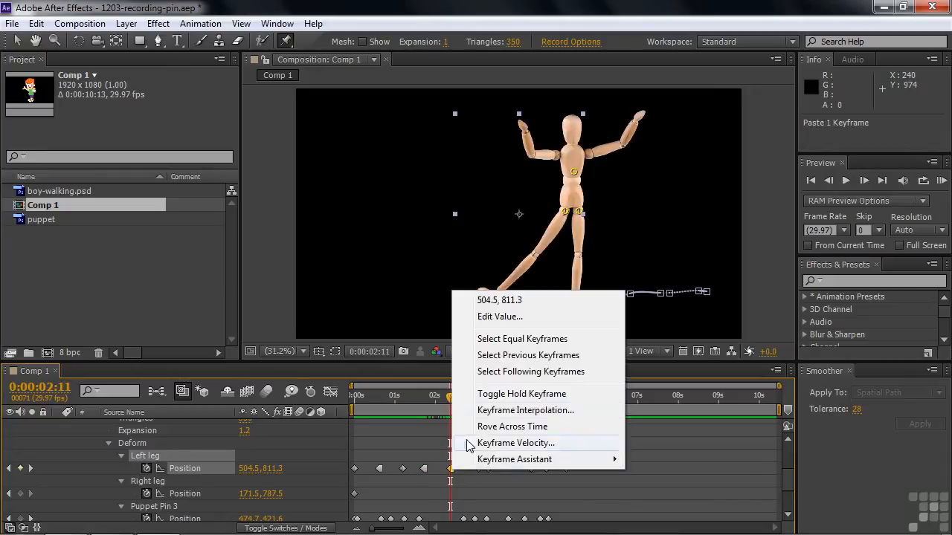
click(494, 394)
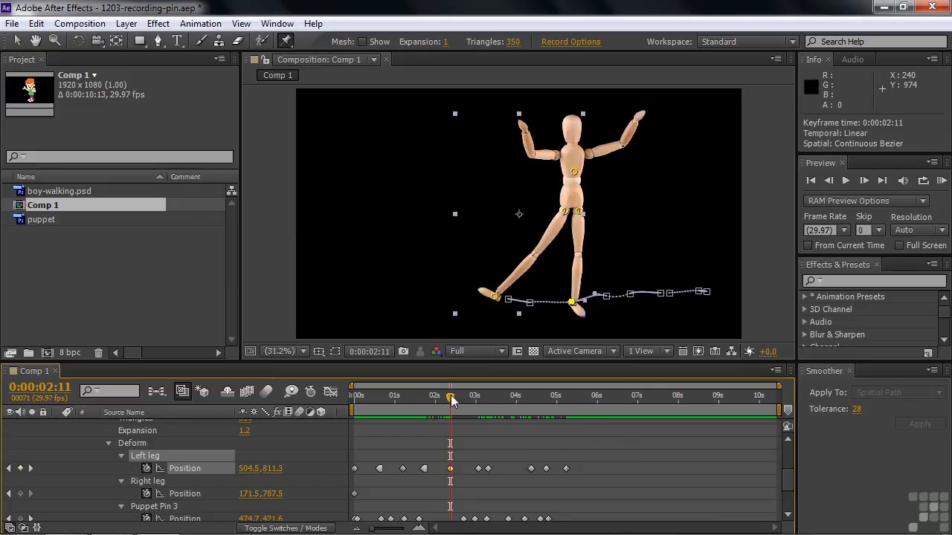
Step: Record the Right leg foot pin moving rightward along the ground from 0:00:00:19, and scrub through the walk to 0:00:02:25
drag(451, 404, 334, 437)
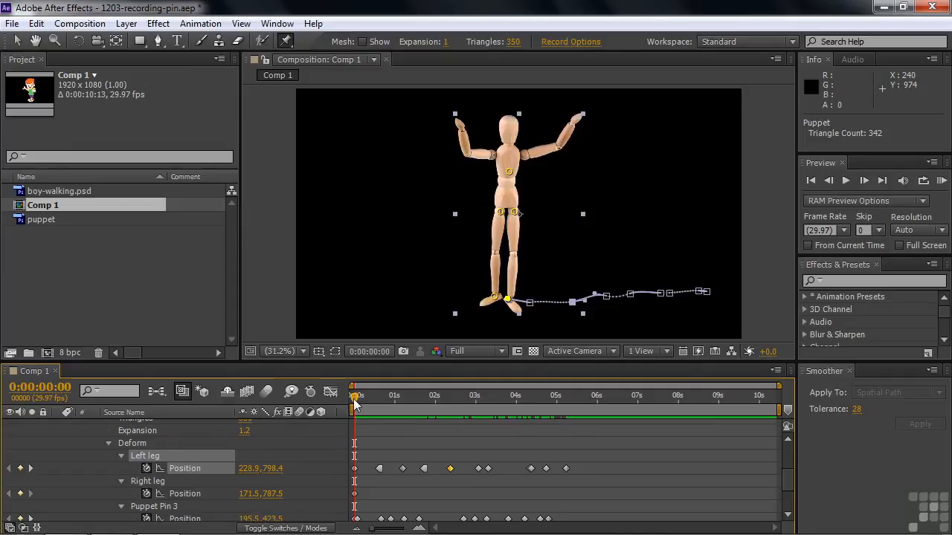
drag(353, 399, 379, 406)
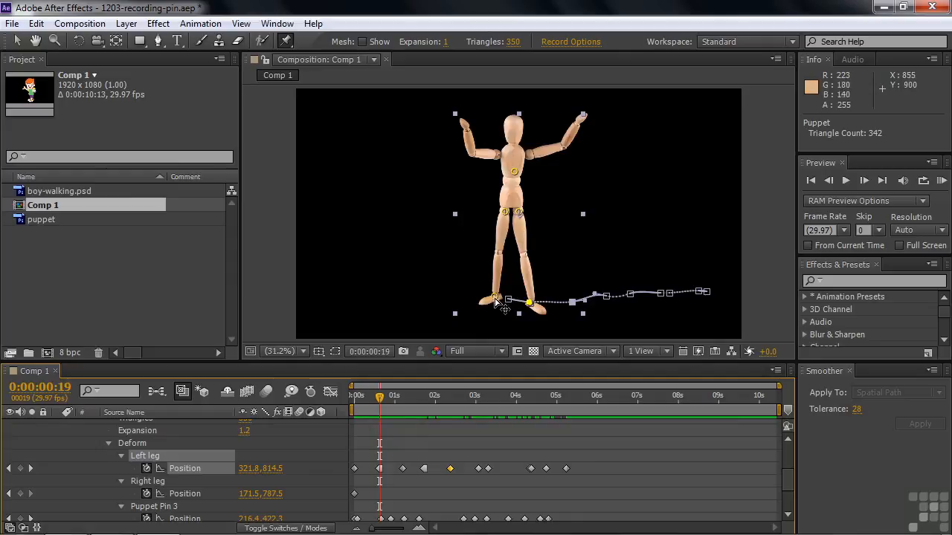
drag(495, 299, 654, 298)
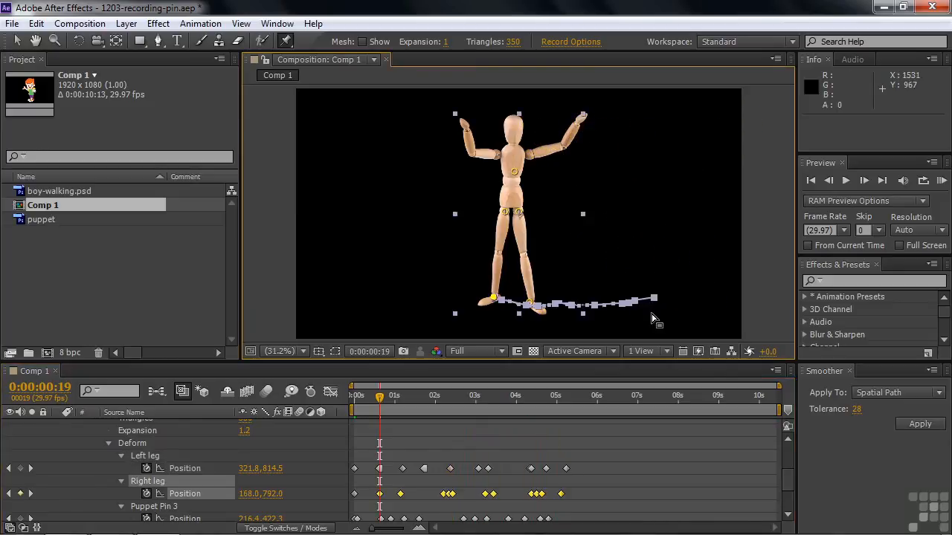
drag(378, 409, 469, 431)
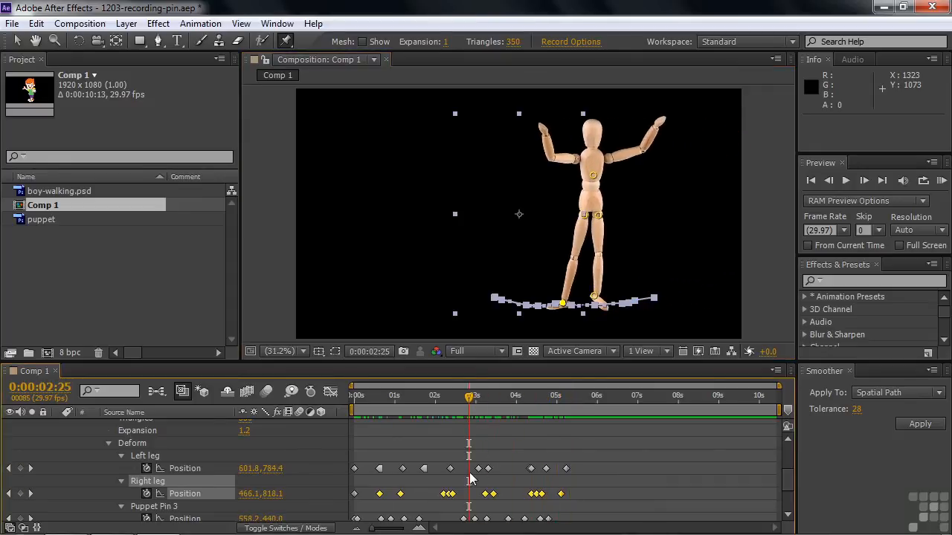